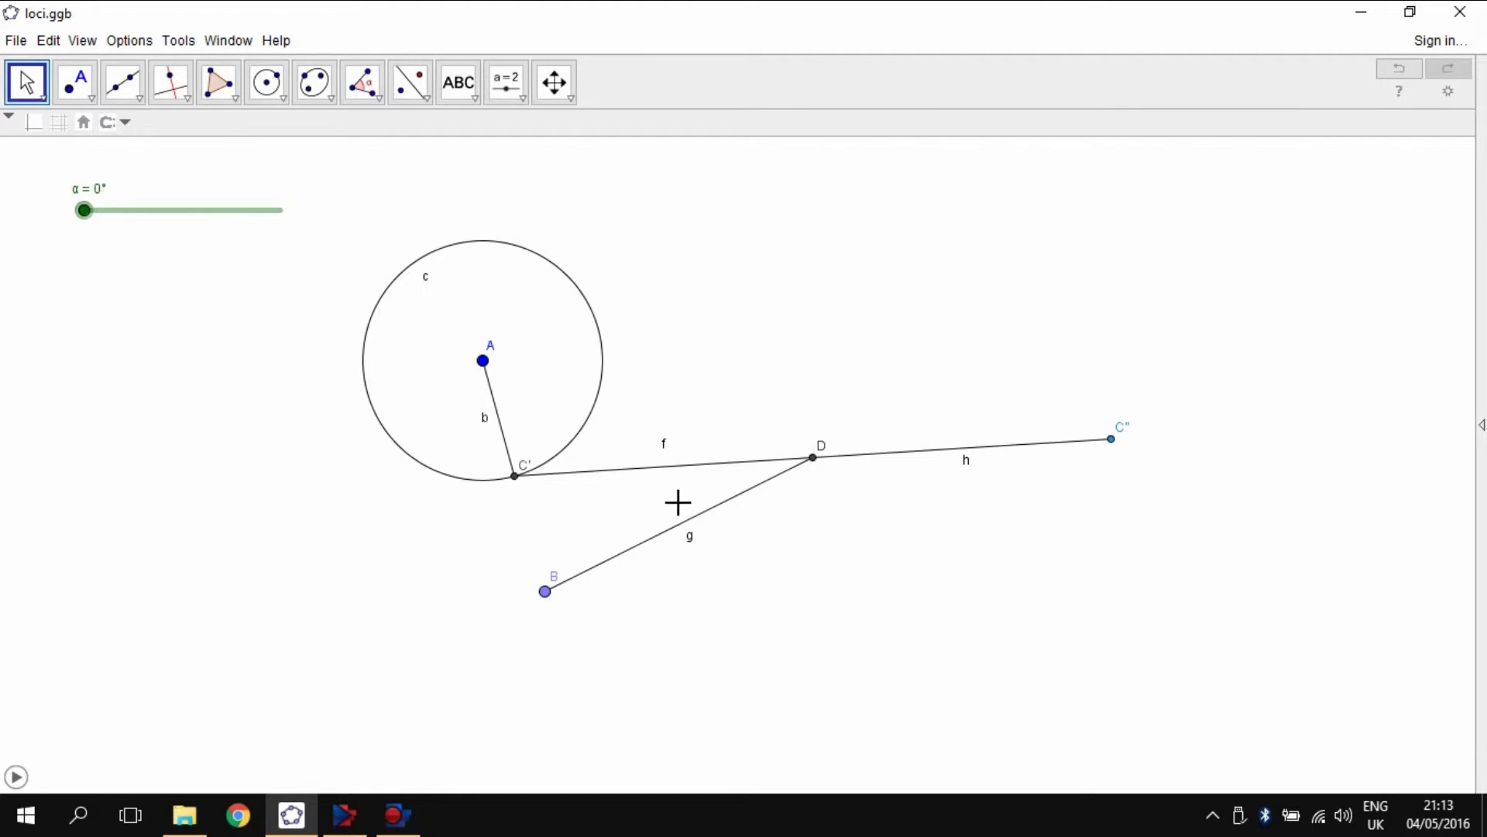
- Turn on Trace for point C'' and sweep slider α so it draws its oval locus
{"action": "left_click_drag", "start_coordinate": [466, 552], "coordinate": [453, 562]}
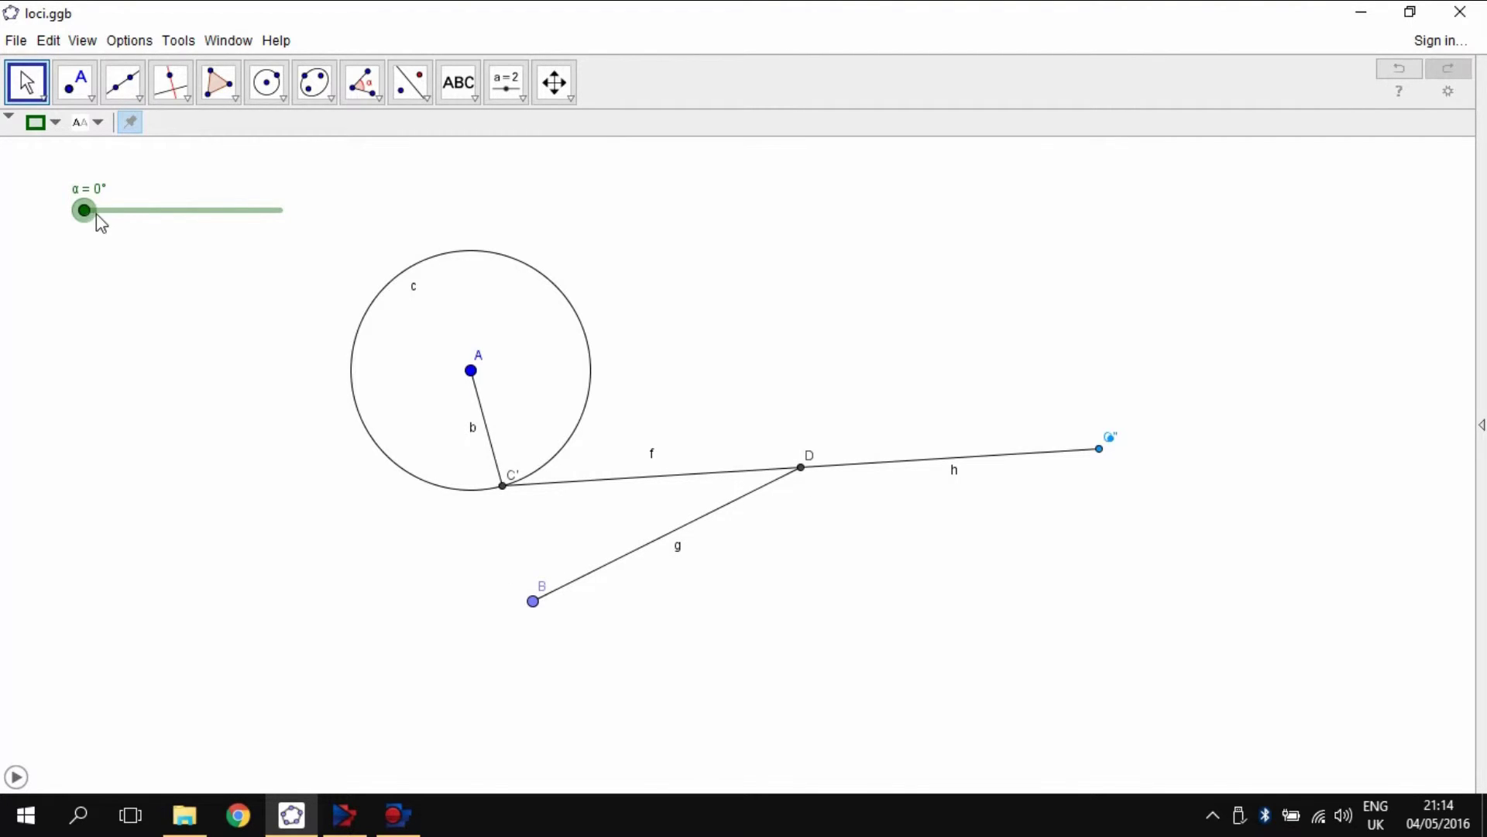
{"action": "mouse_move", "coordinate": [83, 212]}
{"action": "left_mouse_down"}
{"action": "mouse_move", "coordinate": [224, 218]}
{"action": "mouse_move", "coordinate": [84, 212]}
{"action": "left_mouse_up"}
{"action": "right_click", "coordinate": [1099, 449]}
{"action": "left_click", "coordinate": [1143, 554]}
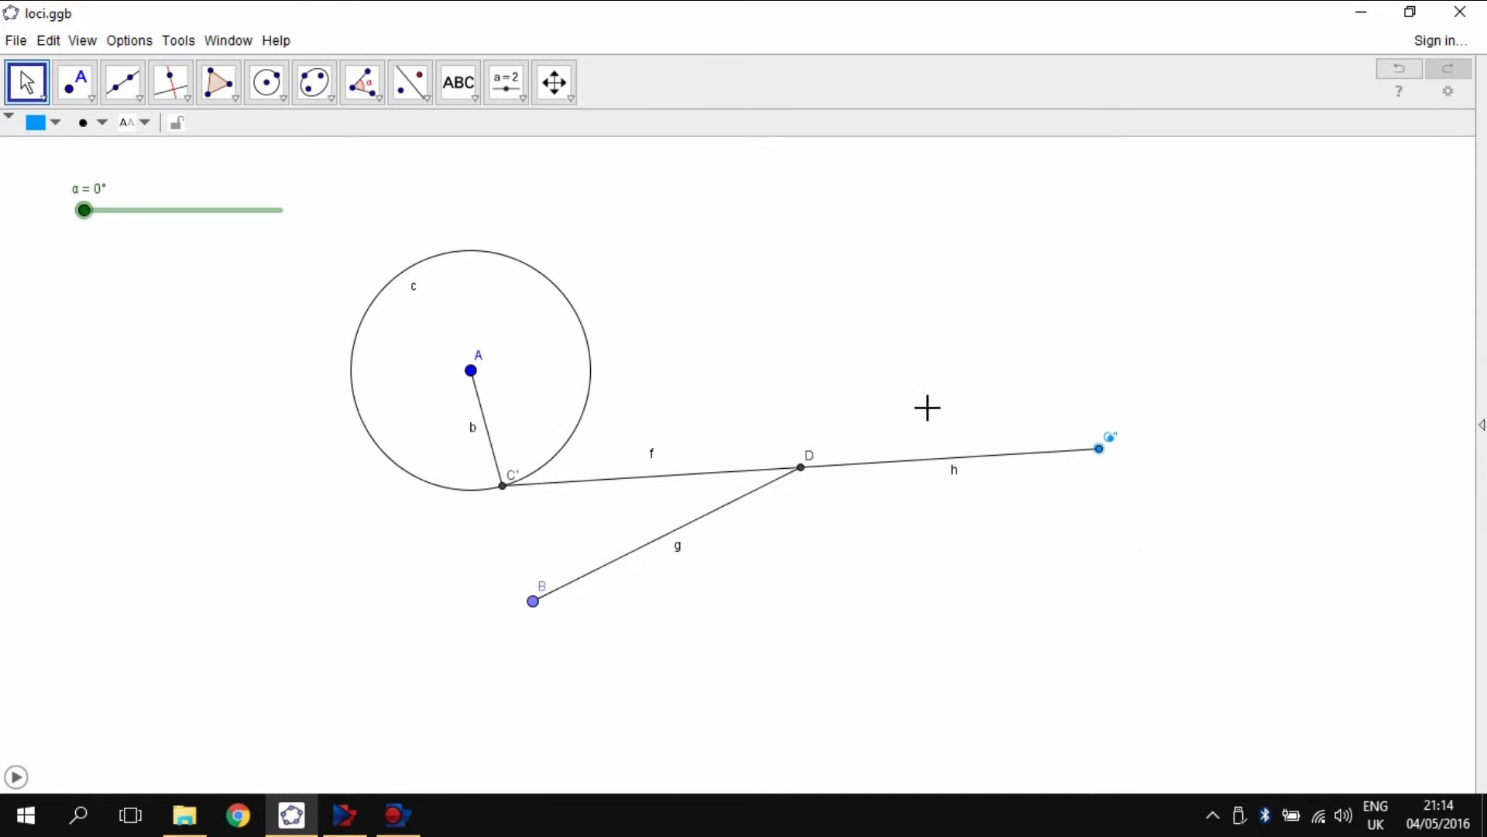
{"action": "mouse_move", "coordinate": [84, 211]}
{"action": "left_mouse_down"}
{"action": "mouse_move", "coordinate": [282, 211]}
{"action": "mouse_move", "coordinate": [81, 211]}
{"action": "left_mouse_up"}
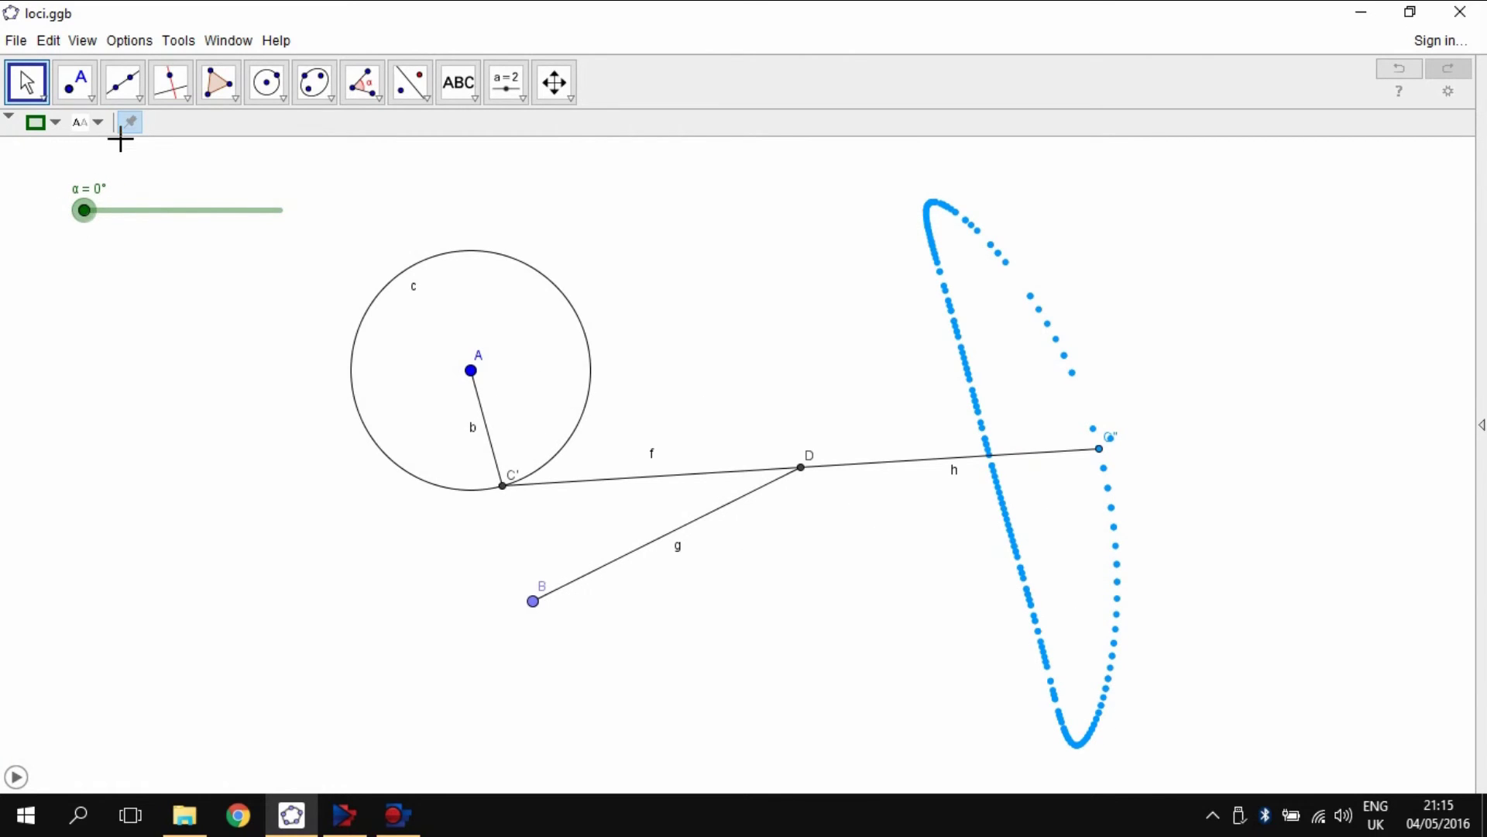
- Start the slider α animation so the linkage rotates continuously from 0°
{"action": "left_click", "coordinate": [20, 781]}
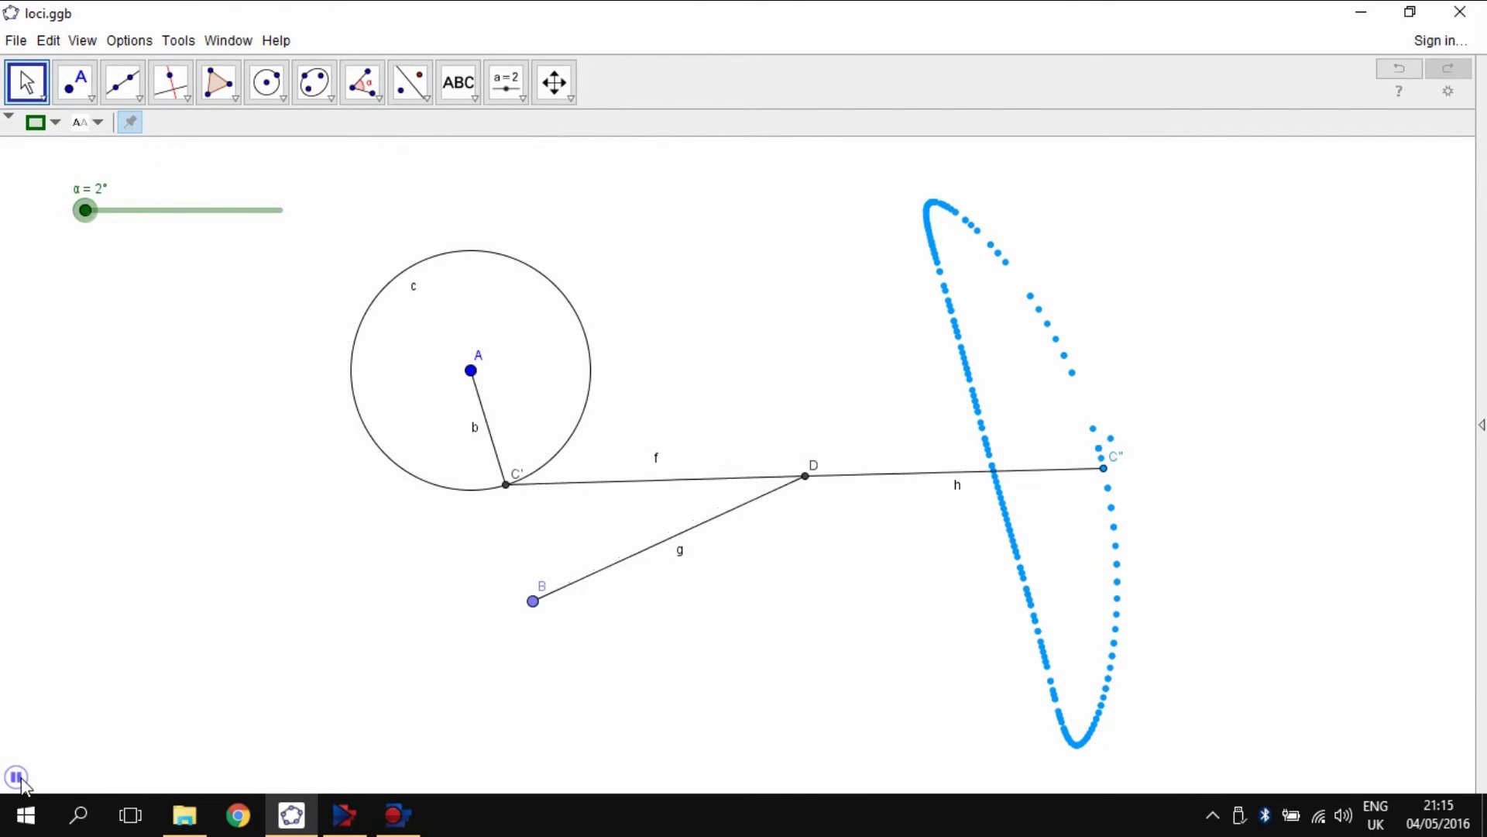